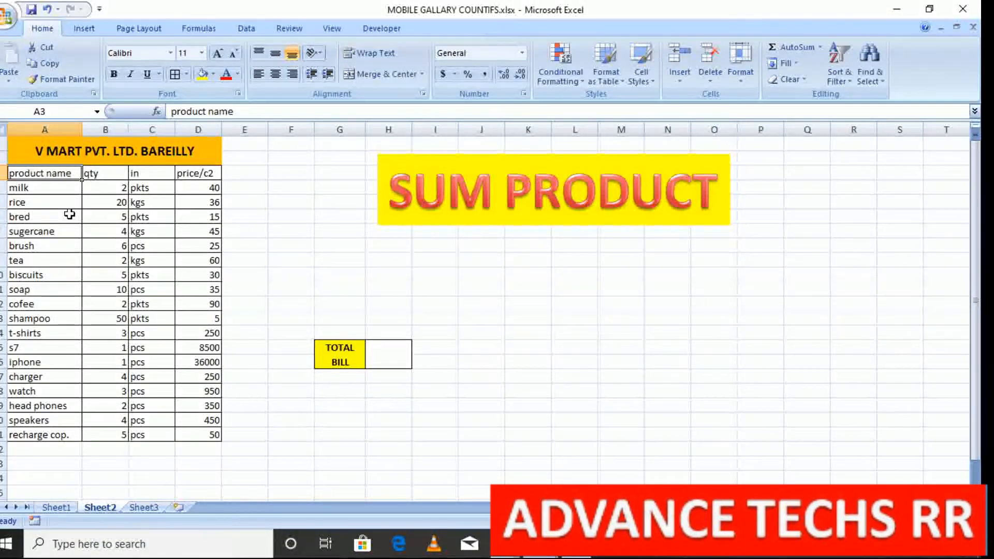
click(207, 189)
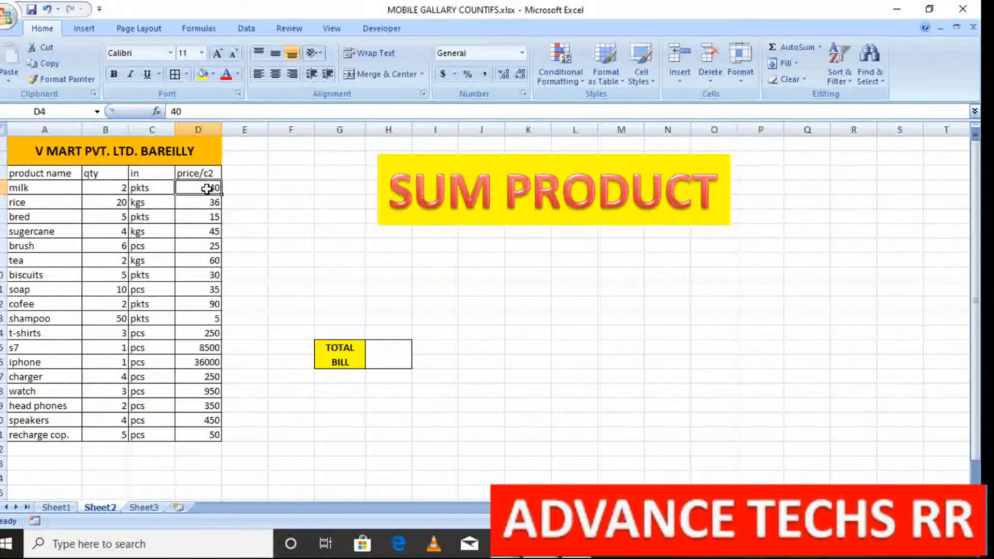
click(119, 192)
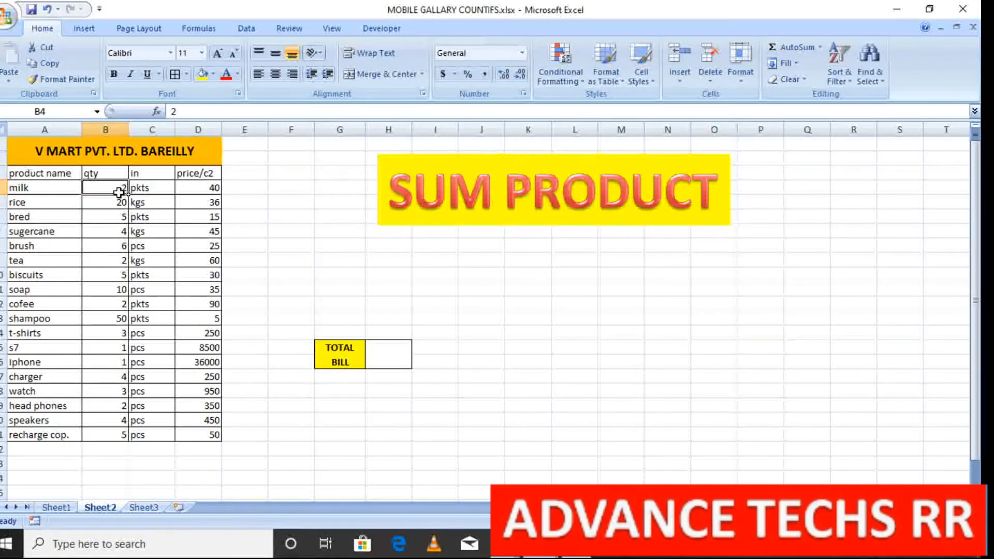
click(185, 188)
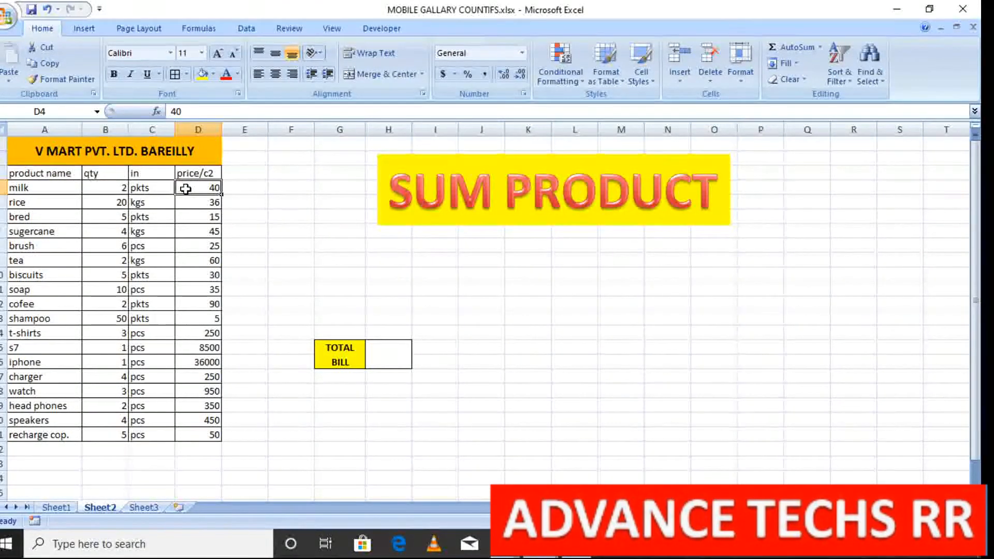
click(201, 214)
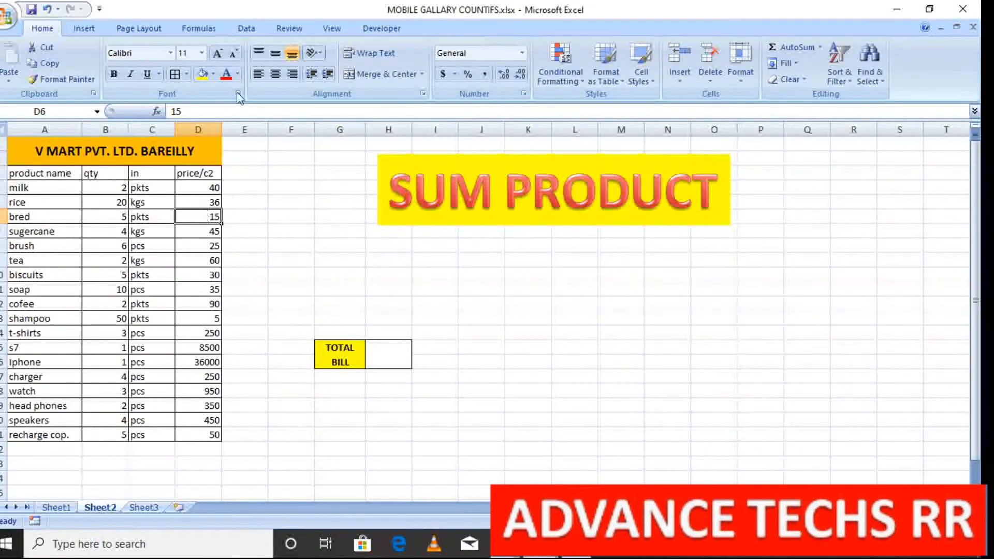
click(111, 205)
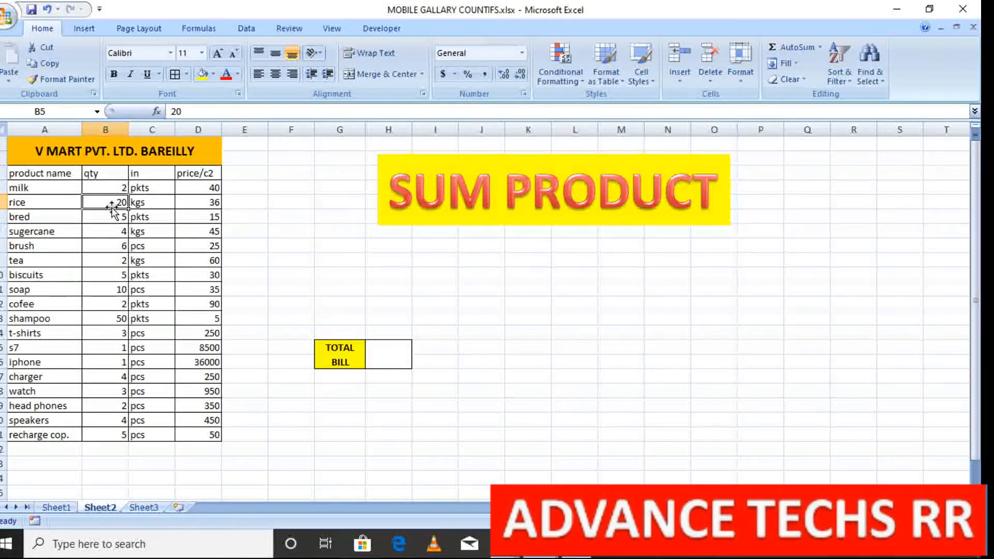
- Calculate the milk amount in E4 by multiplying its quantity by its price with =B4*D4
click(241, 185)
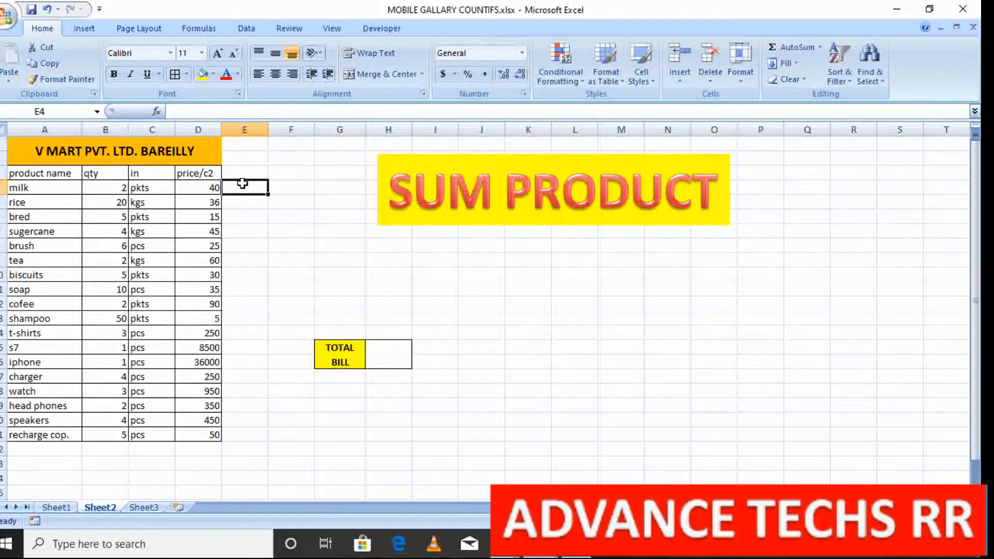
text(=)
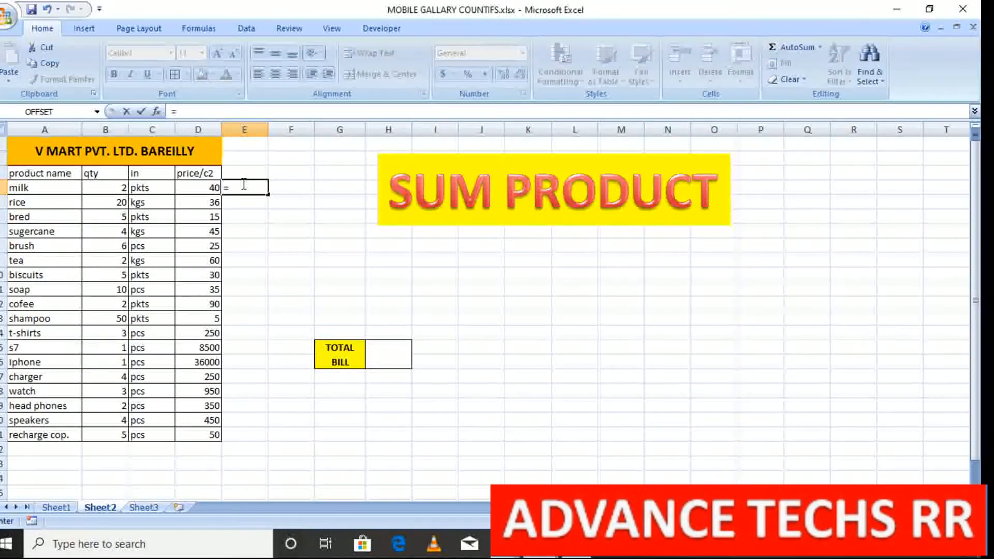
click(122, 188)
text(*)
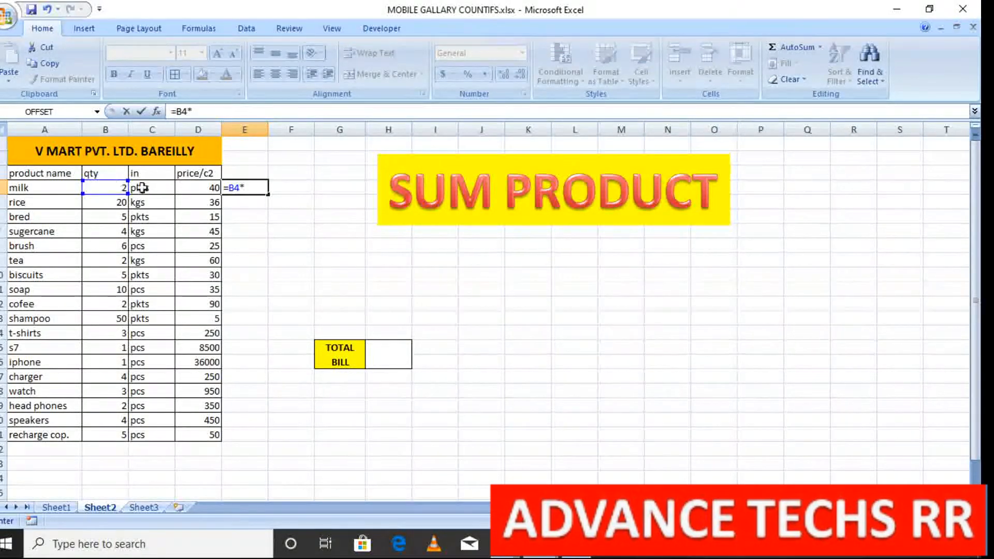
click(191, 188)
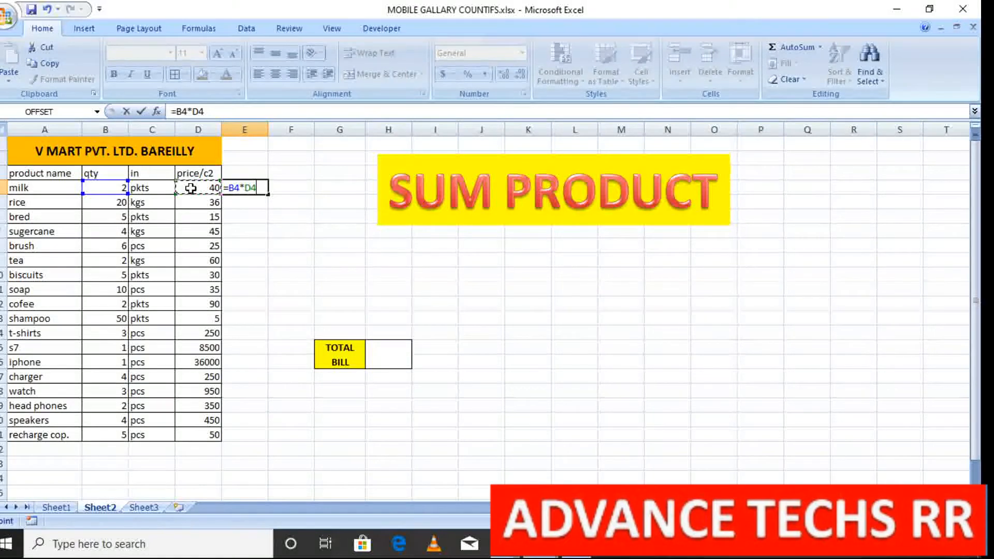
key(Return)
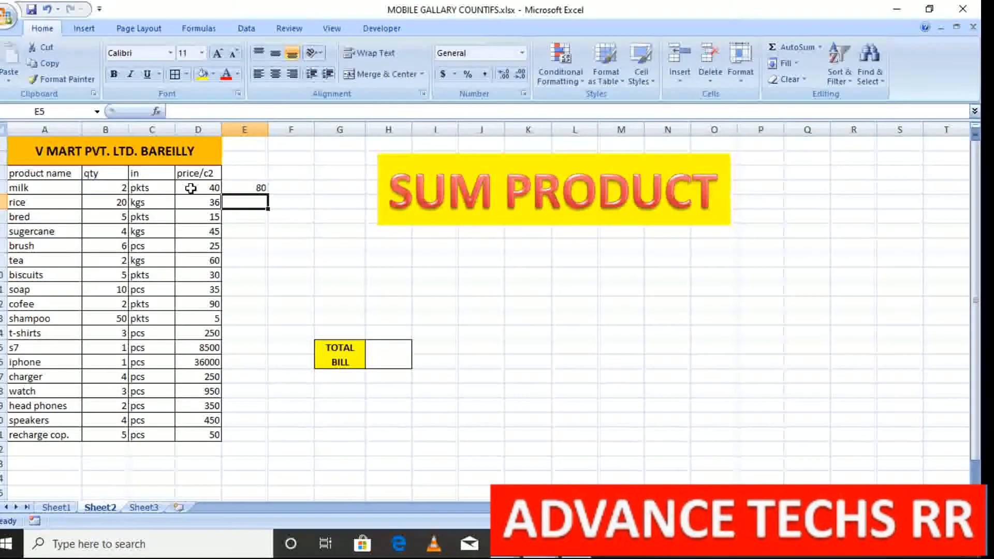
- Fill the quantity-times-price formula from E4 down to E21 for all the remaining products
click(260, 188)
drag(260, 188, 260, 390)
key(shift+Down)
key(shift+Down)
key(shift+Down)
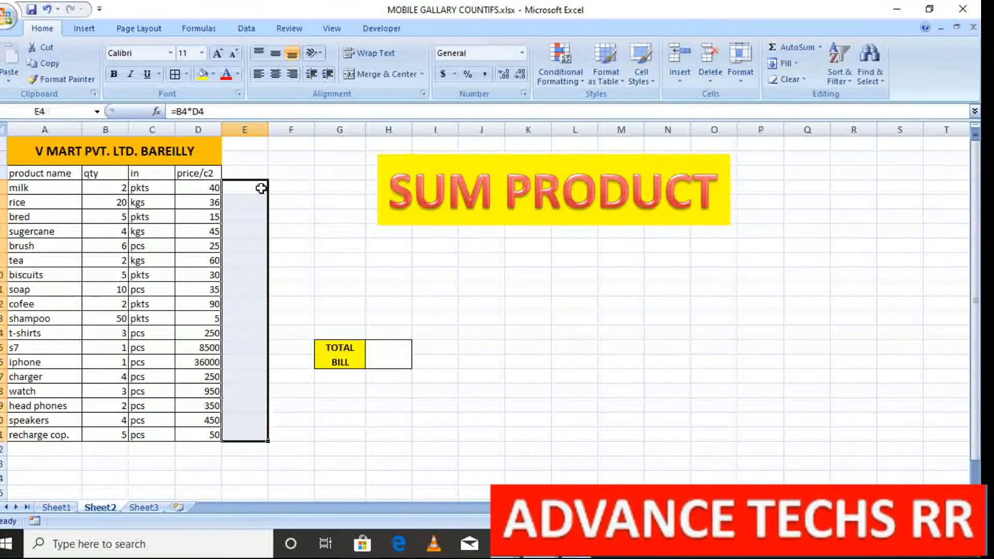
key(ctrl+d)
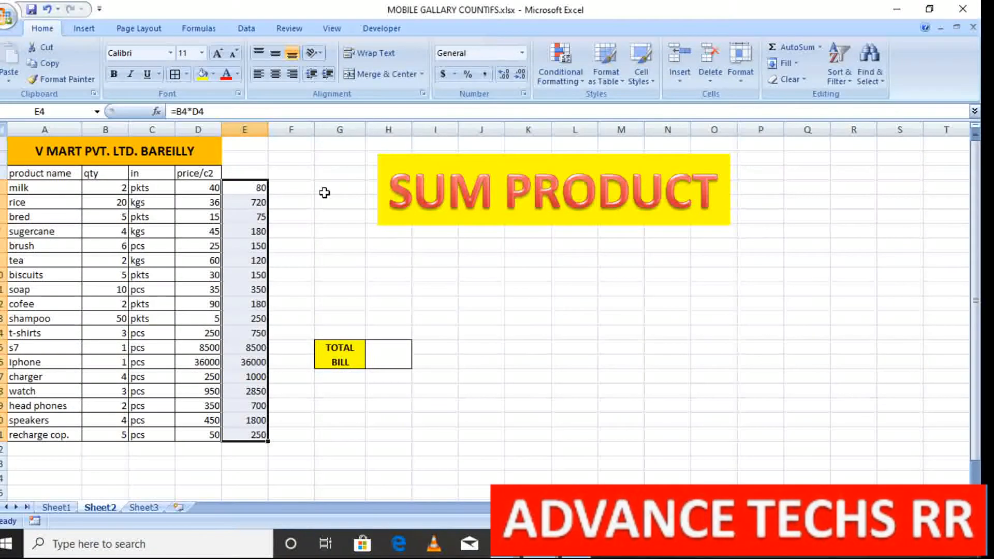
click(325, 191)
- Enter the label TOTAL in D22, below the last price
click(251, 446)
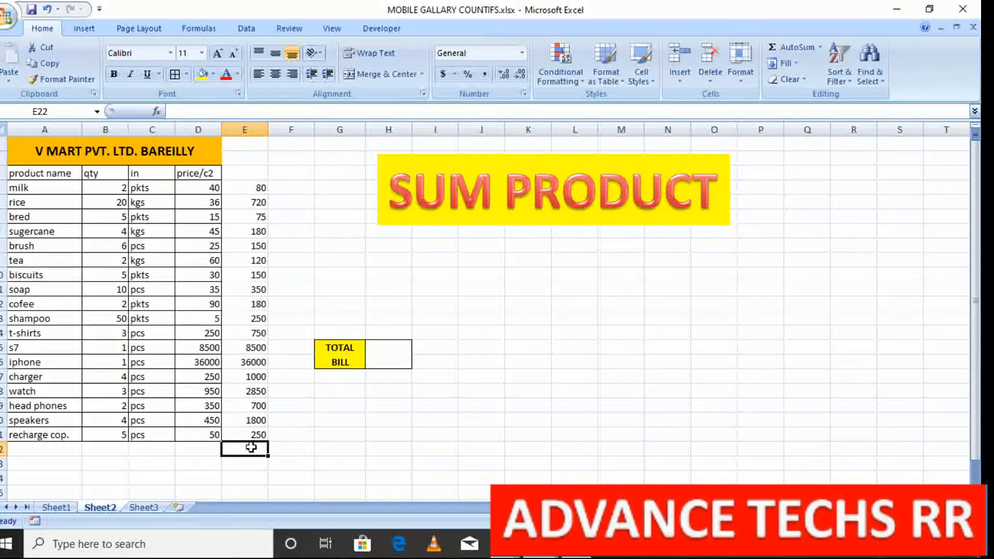
key(Left)
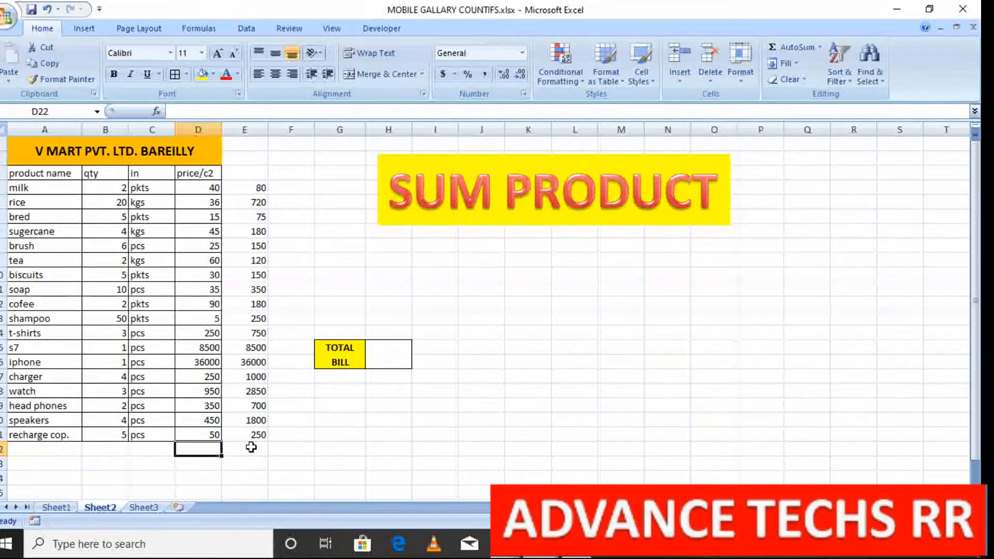
text(TOT)
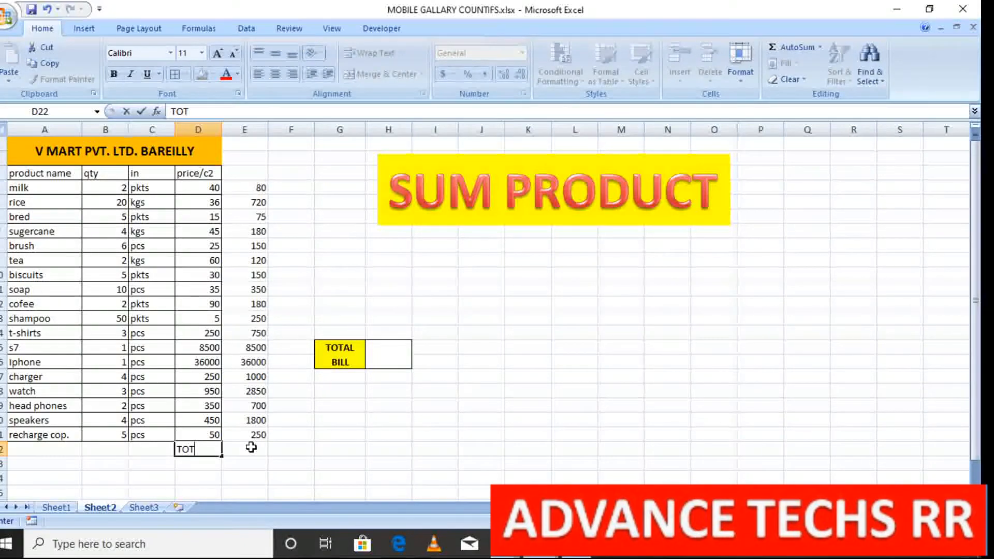
text(AL)
- Add up the product amounts E4:E21 with a SUM formula in E22
key(Right)
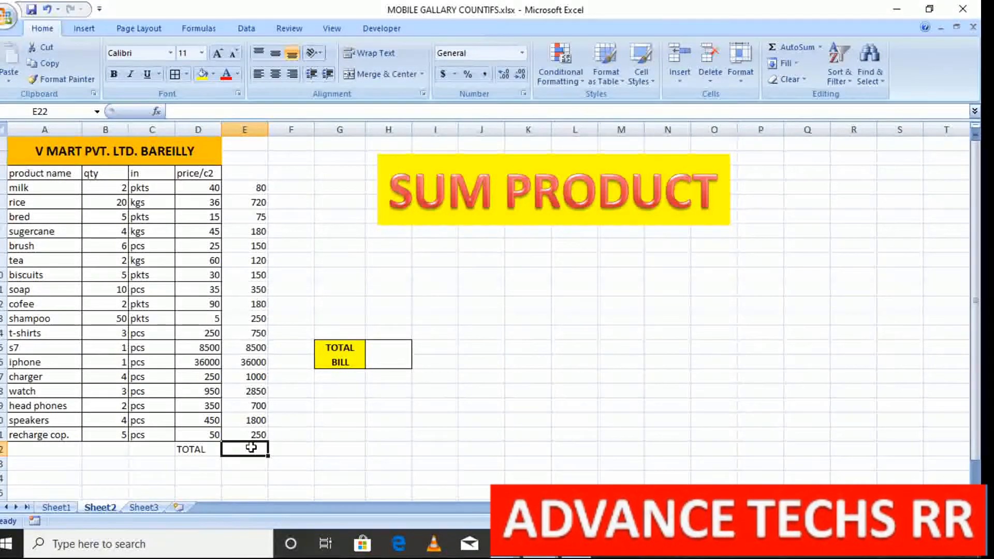
text(=SUM)
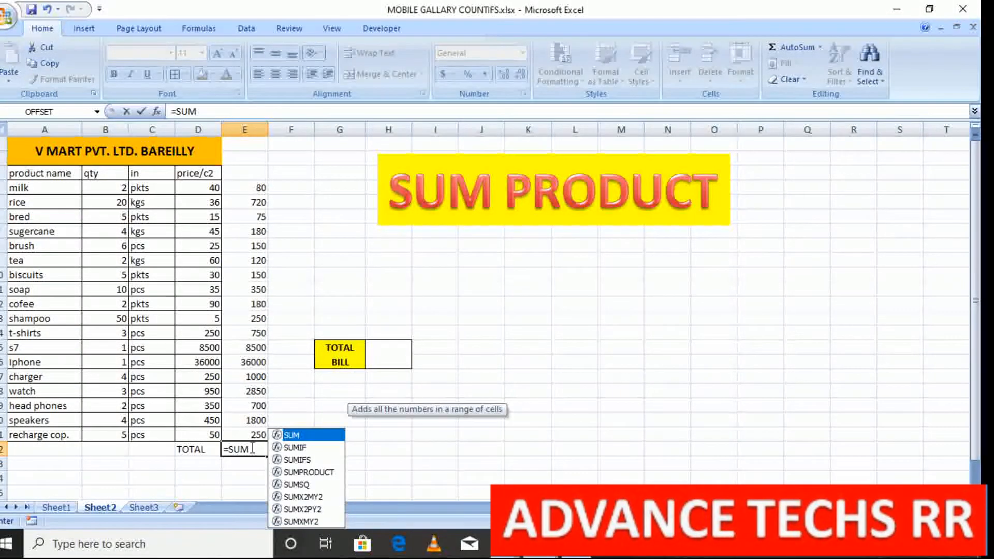
text(()
drag(249, 435, 261, 182)
key(Return)
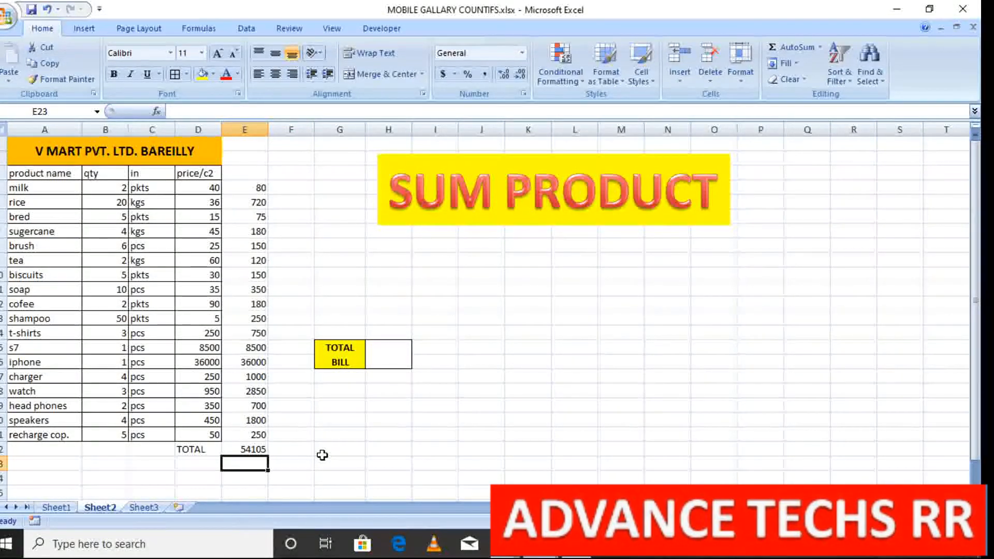
- Enter AMOUNT in E3 as the heading of the calculated column
click(252, 174)
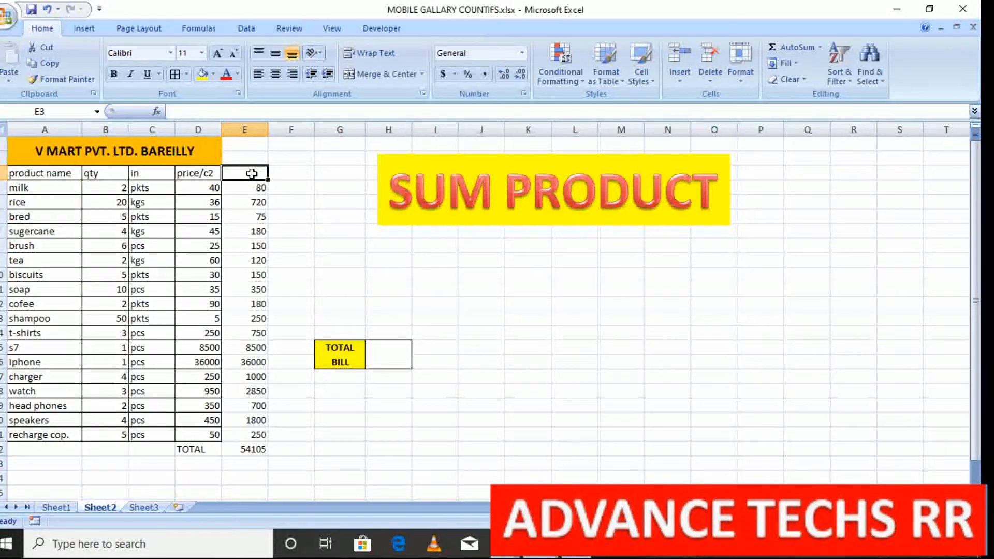
text(AMOU)
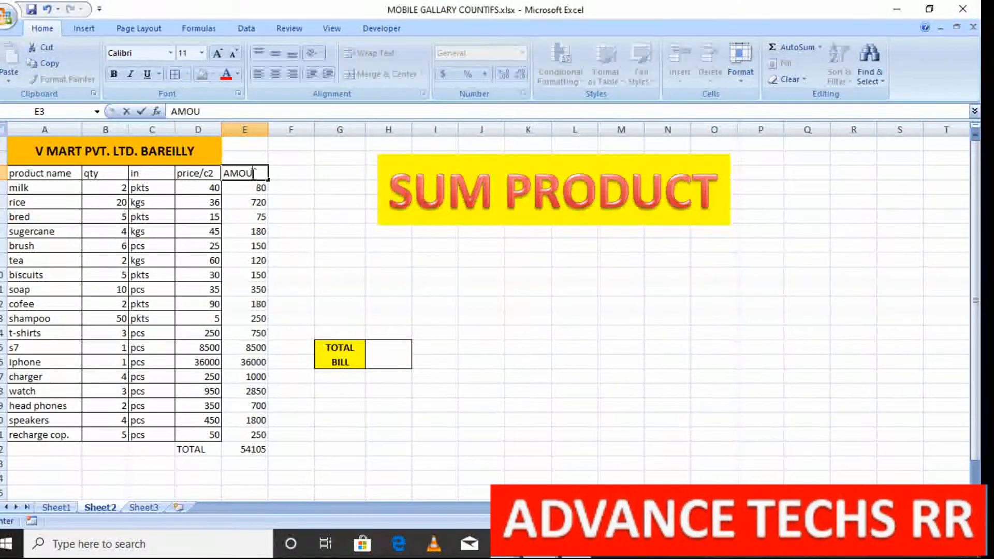
text(NT)
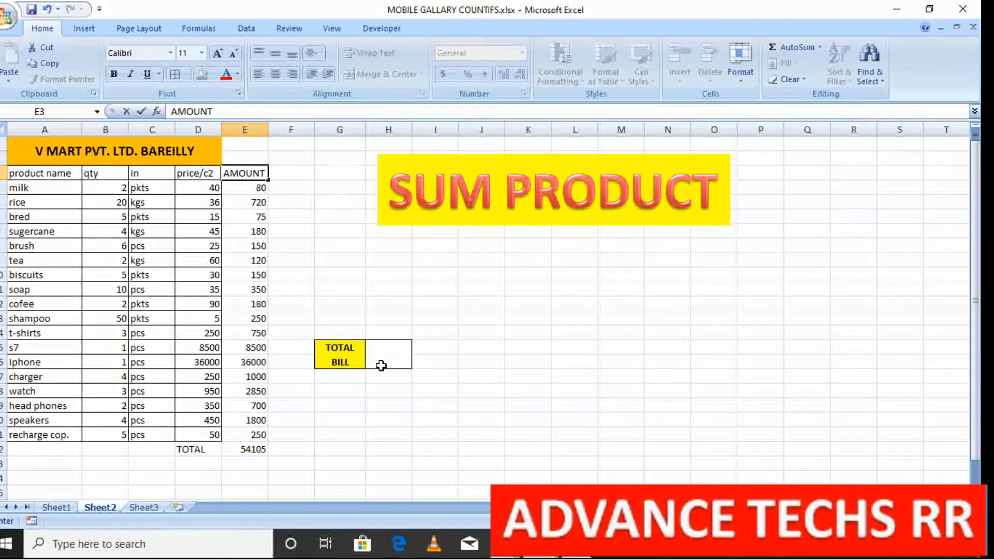
- Start a SUMPRODUCT formula in the cell beside TOTAL BILL with the quantities B4:B21 as the first array
click(380, 364)
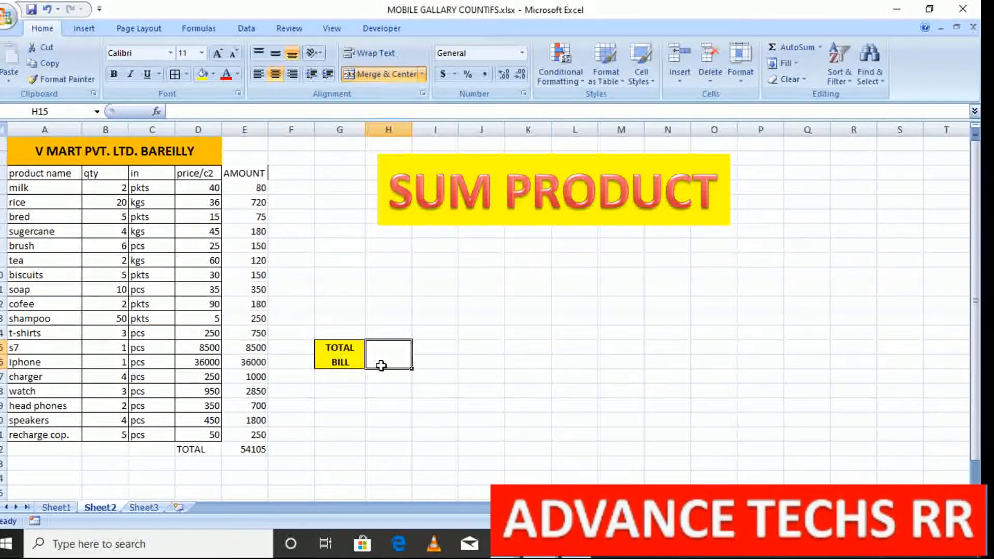
text(=SUY)
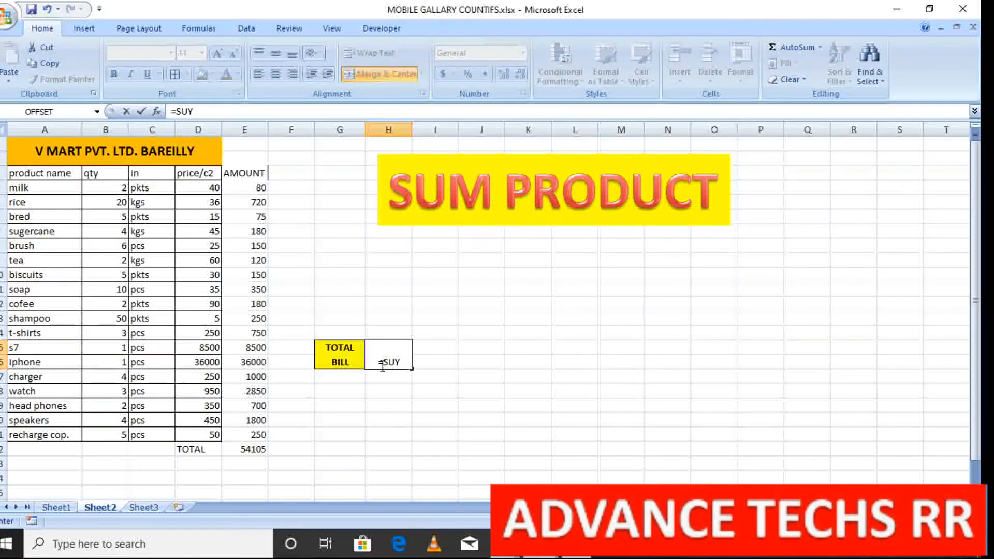
key(BackSpace)
text(MP)
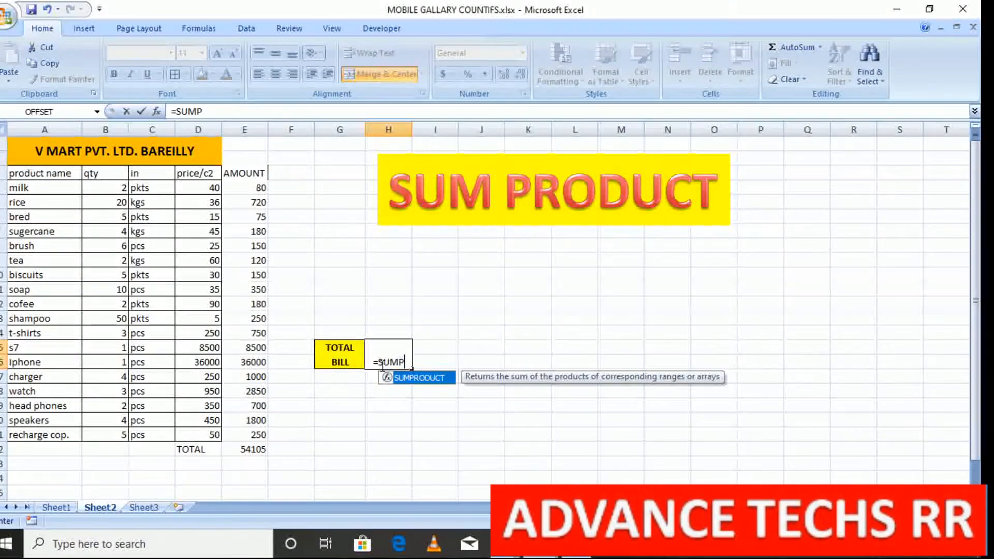
text(RODUC)
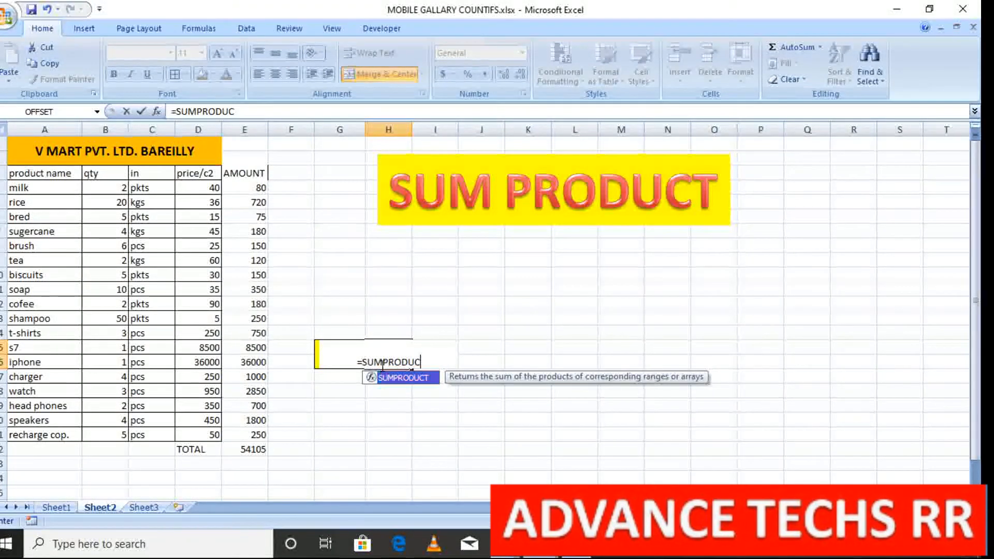
key(Tab)
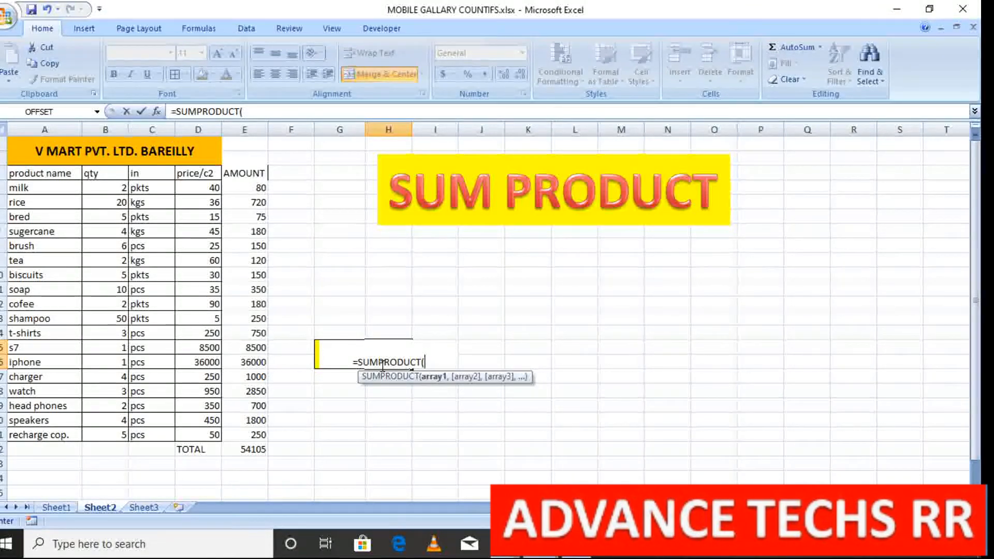
click(101, 188)
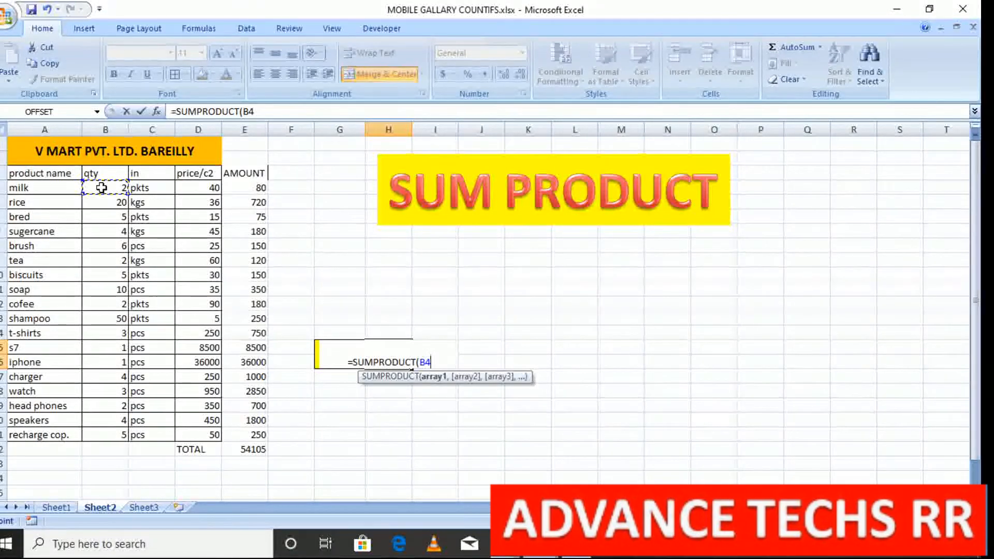
key(ctrl+shift+Down)
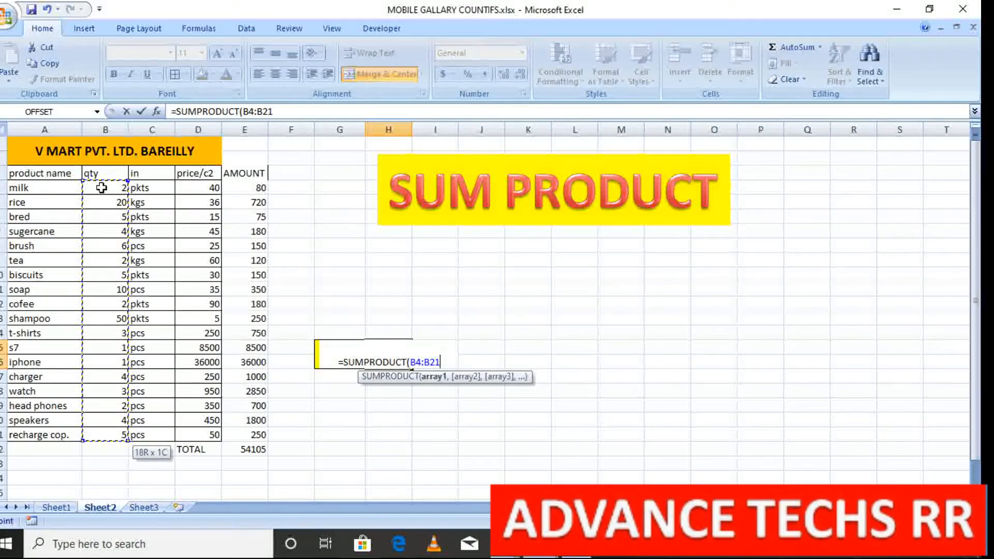
text(,)
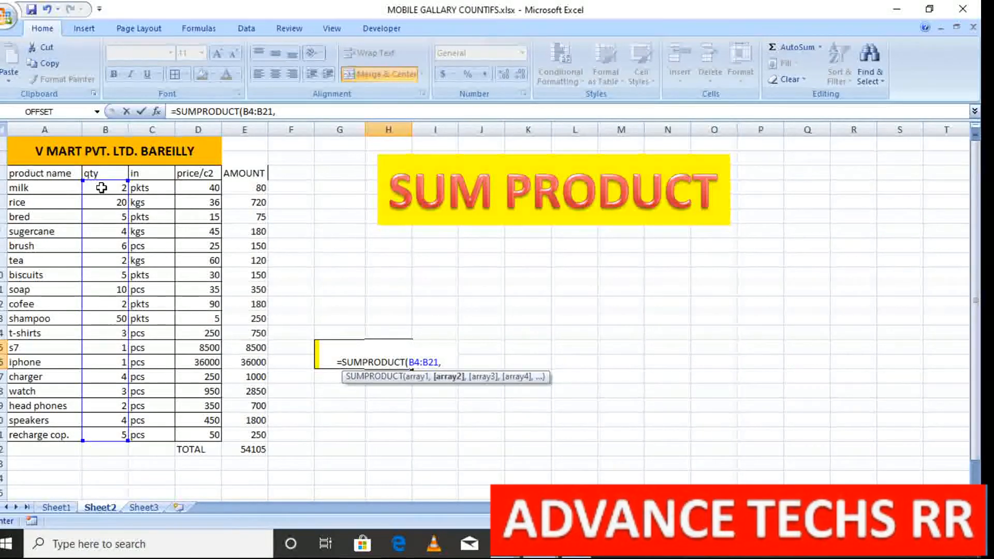
- Complete the TOTAL BILL formula with the prices D4:D21 as the second array, giving =SUMPRODUCT(B4:B21,D4:D21)
click(215, 187)
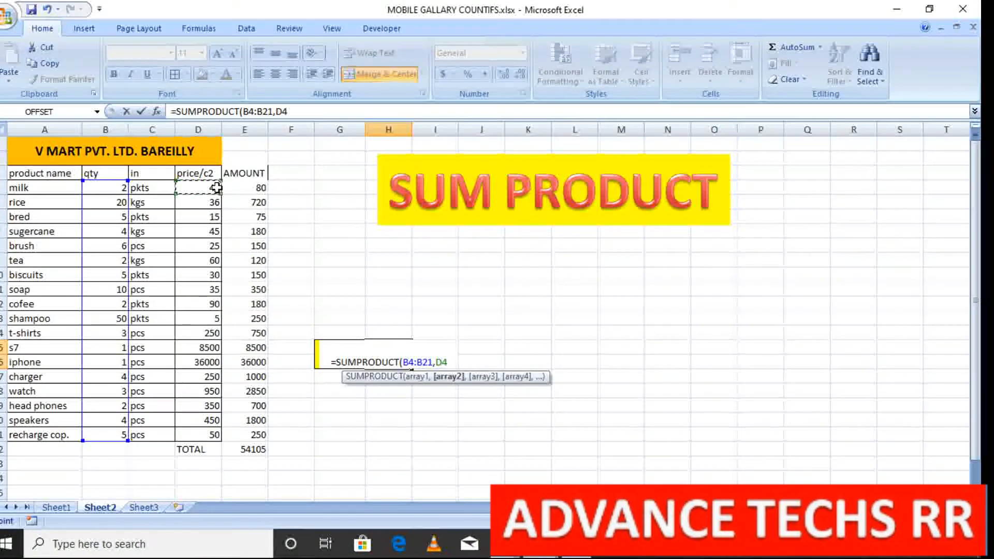
key(shift+Down)
key(shift+Down)
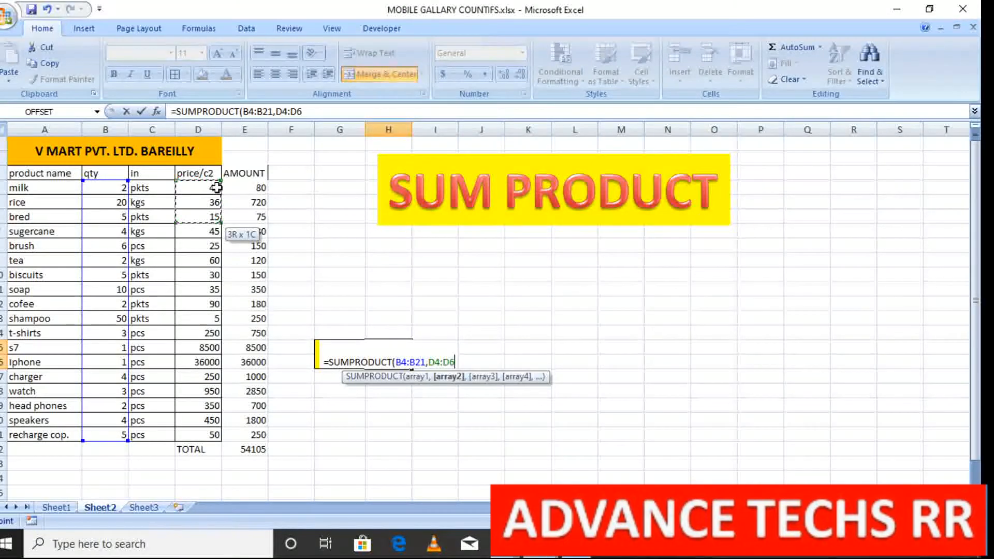
key(shift+Down)
key(shift+Down)
key(shift+Down)
key(shift+Down)
key(shift+Down)
key(shift+Down)
key(shift+Down)
key(shift+Down)
key(shift+Down)
key(shift+Down)
key(shift+Down)
key(shift+Down)
key(shift+Down)
key(shift+Down)
key(shift+Down)
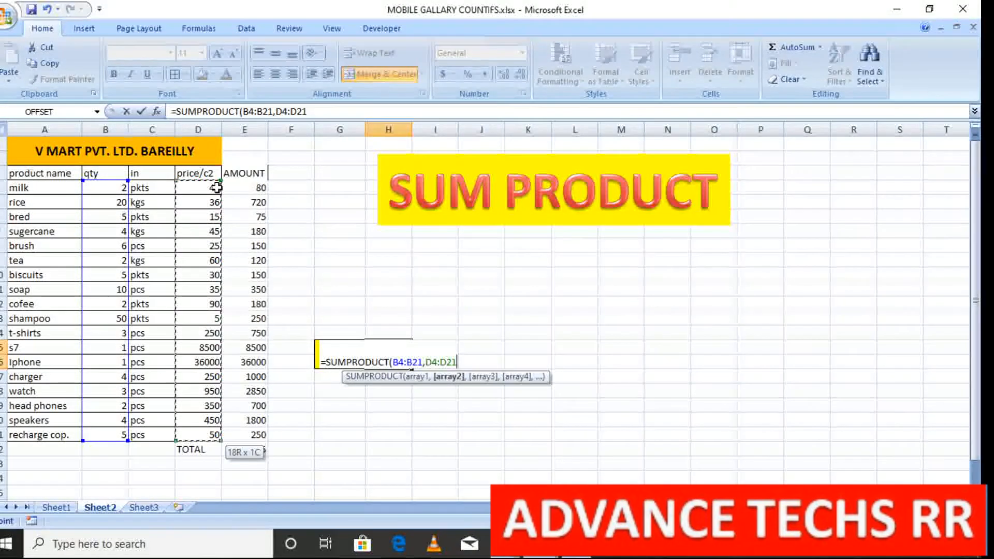
text())
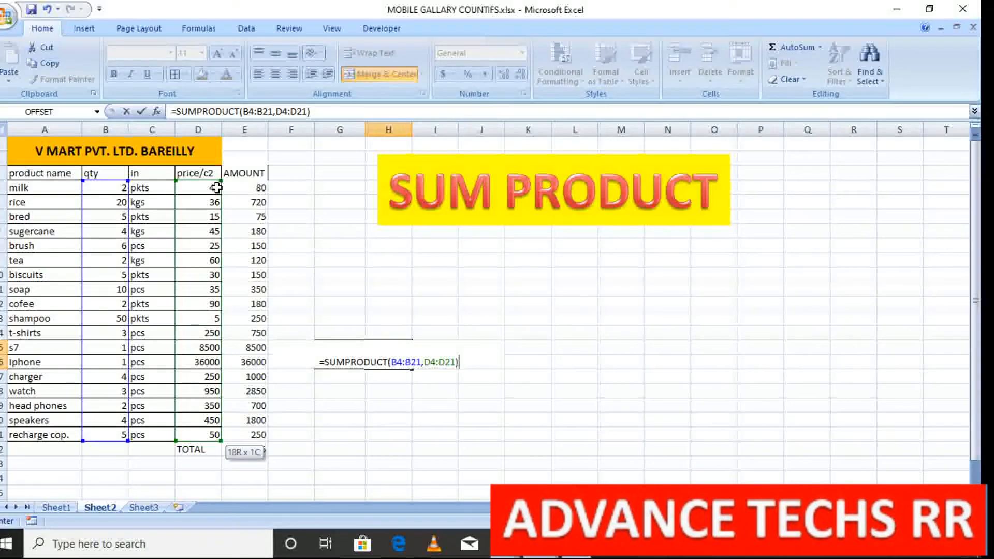
key(Return)
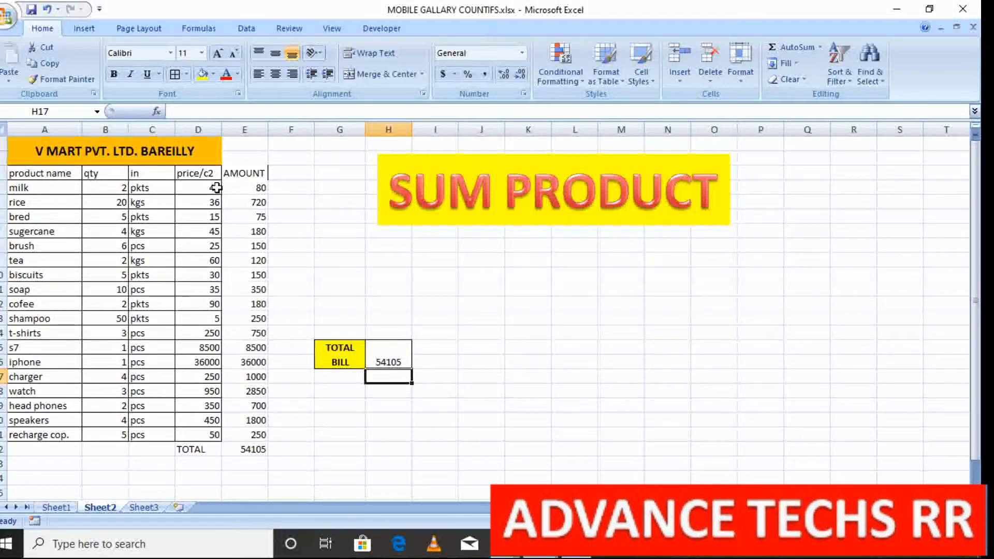
key(Up)
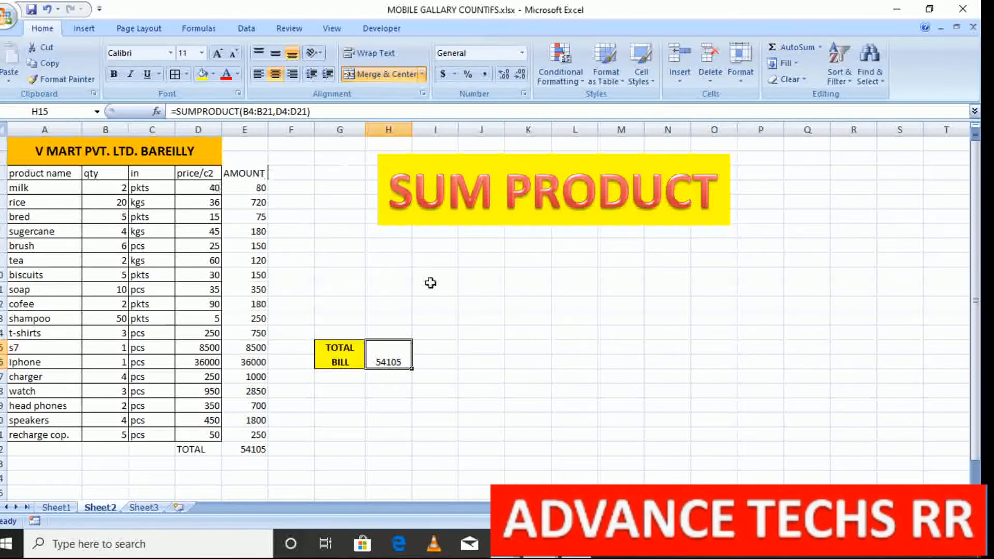
- Start a second SUMPRODUCT formula in H18, below the total bill, with the quantities B4:B21 as the first array
click(390, 387)
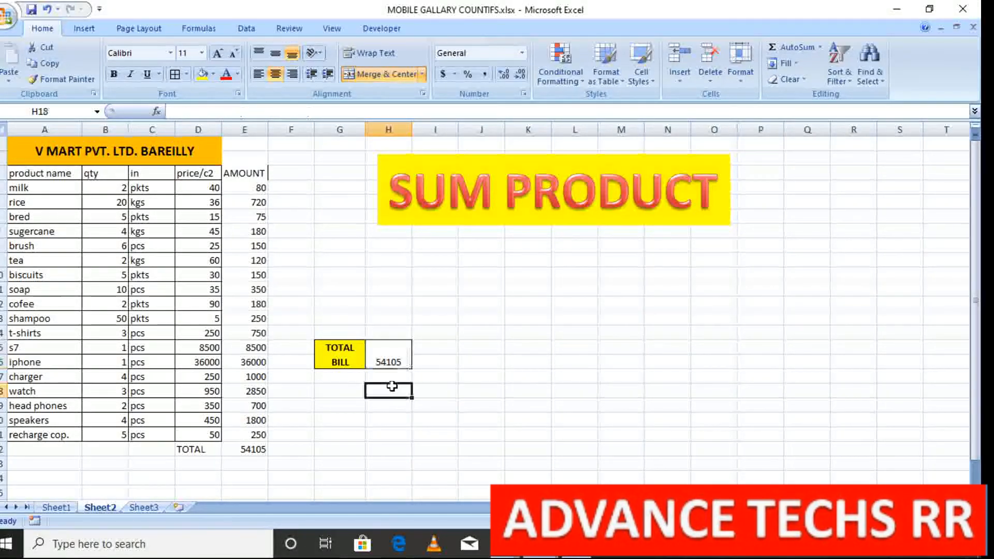
text(=SUM)
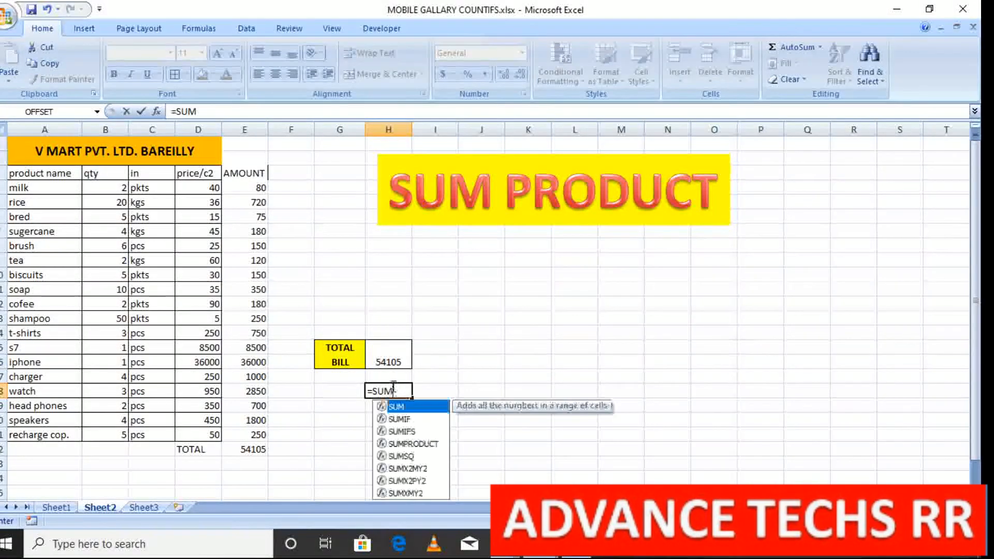
text(PRODUCT)
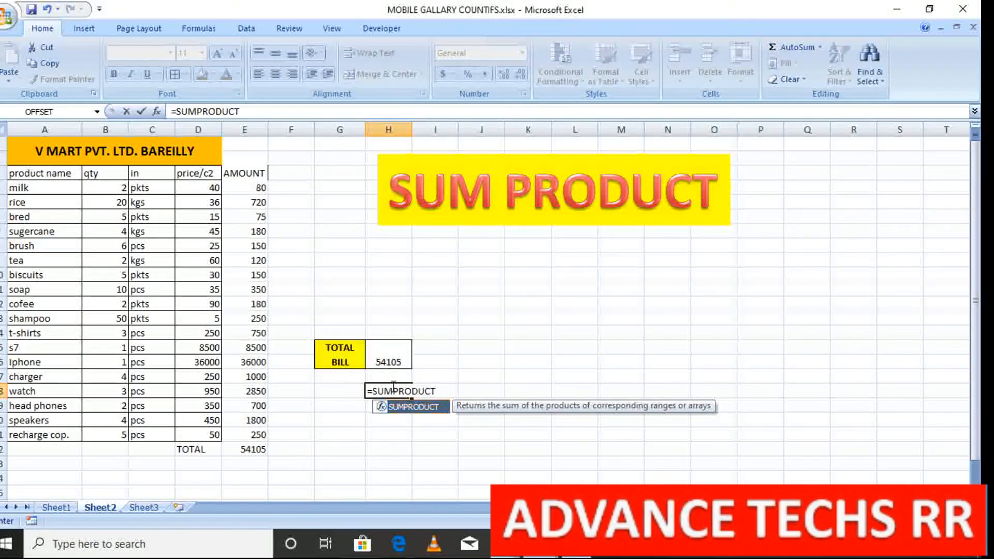
text(()
click(111, 188)
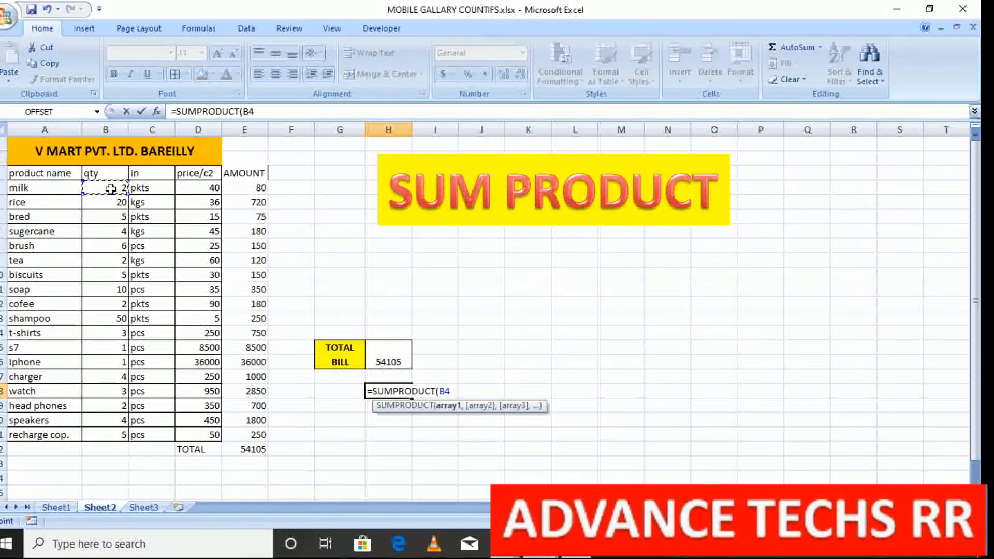
key(ctrl+shift+Down)
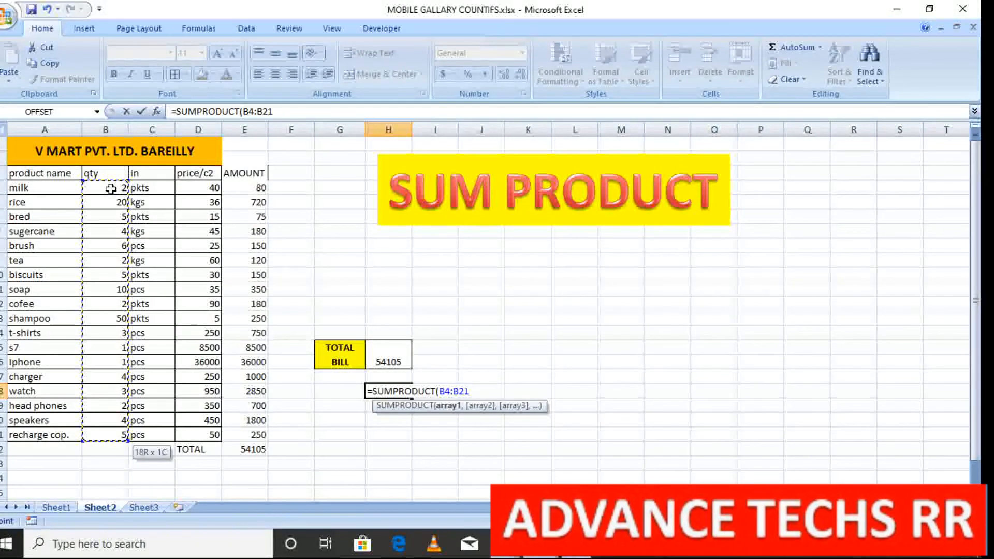
- Complete the H18 formula with the prices D4:D21 as the second array, giving =SUMPRODUCT(B4:B21,D4:D21), and reselect the cell
text(,)
click(200, 188)
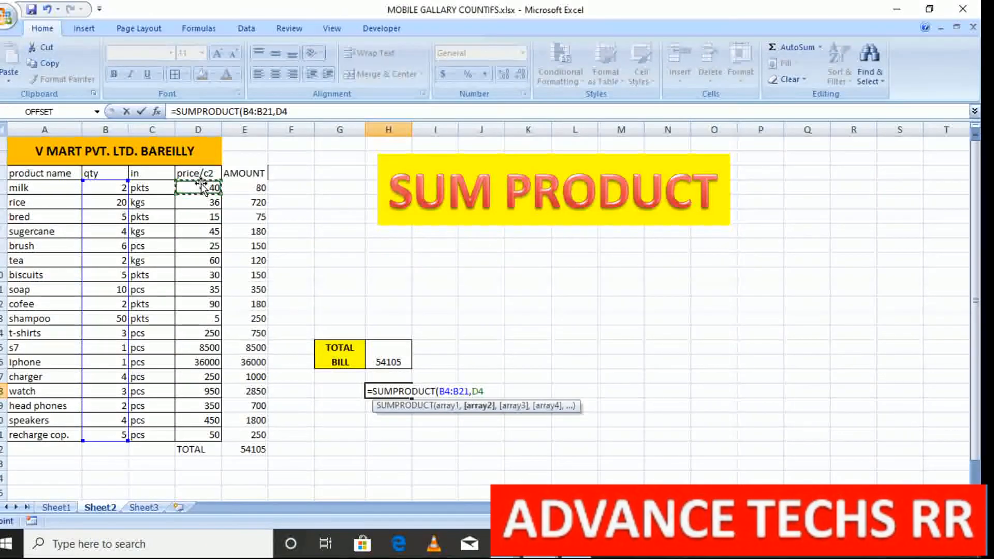
key(ctrl+shift+Down)
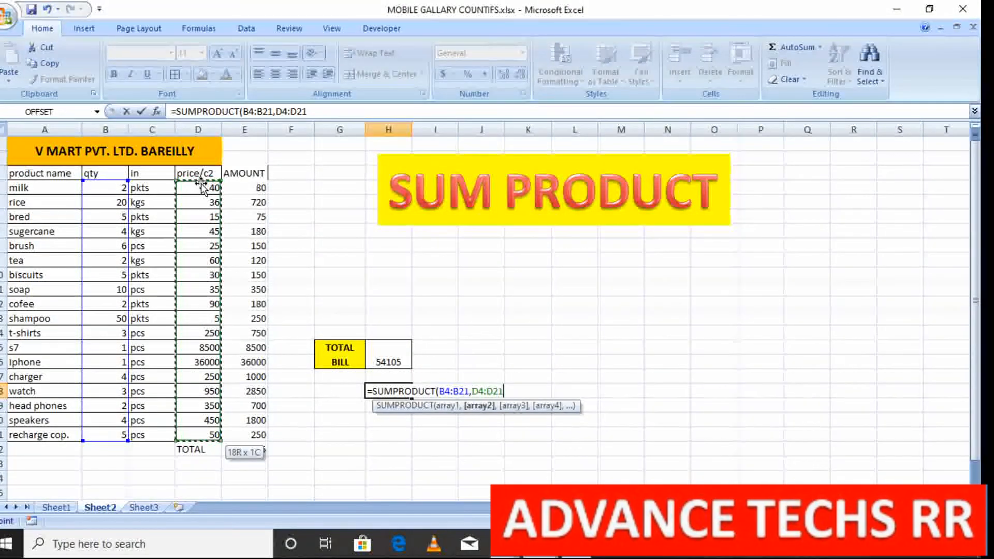
text())
key(Return)
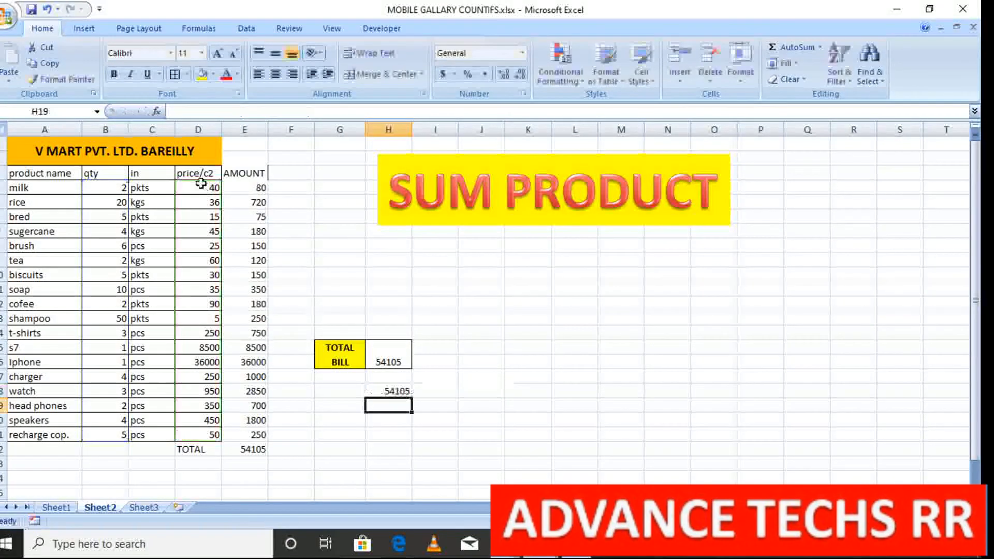
key(Up)
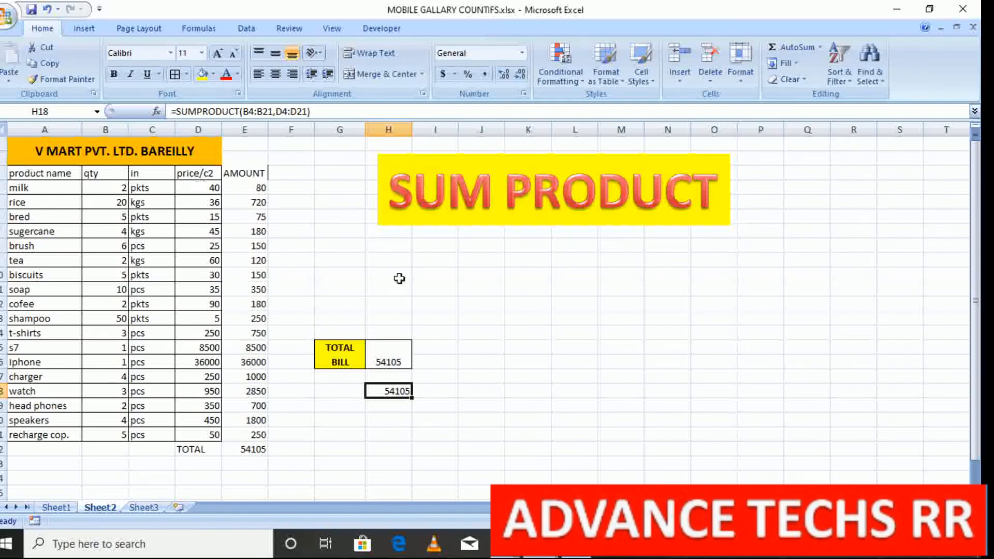
mouse_move(580, 551)
click(576, 463)
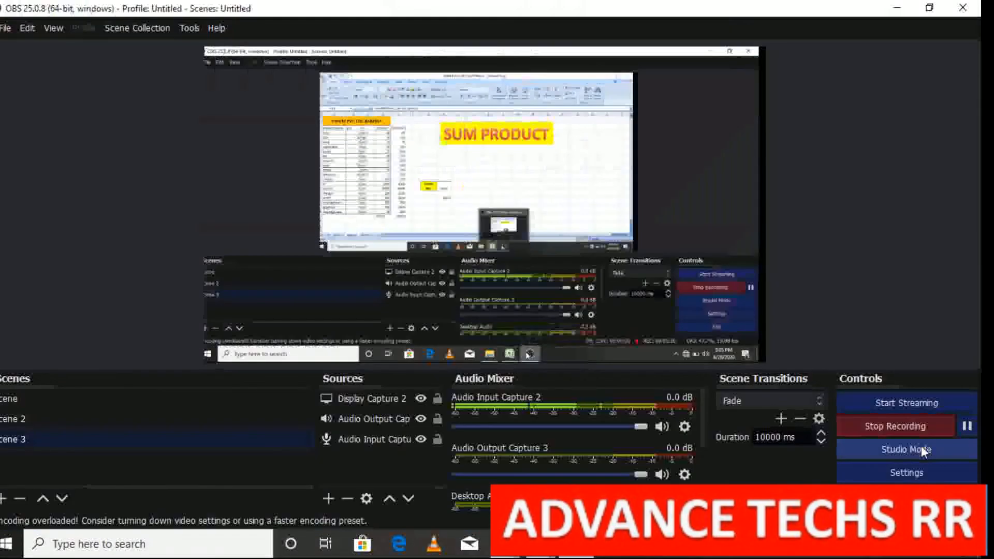